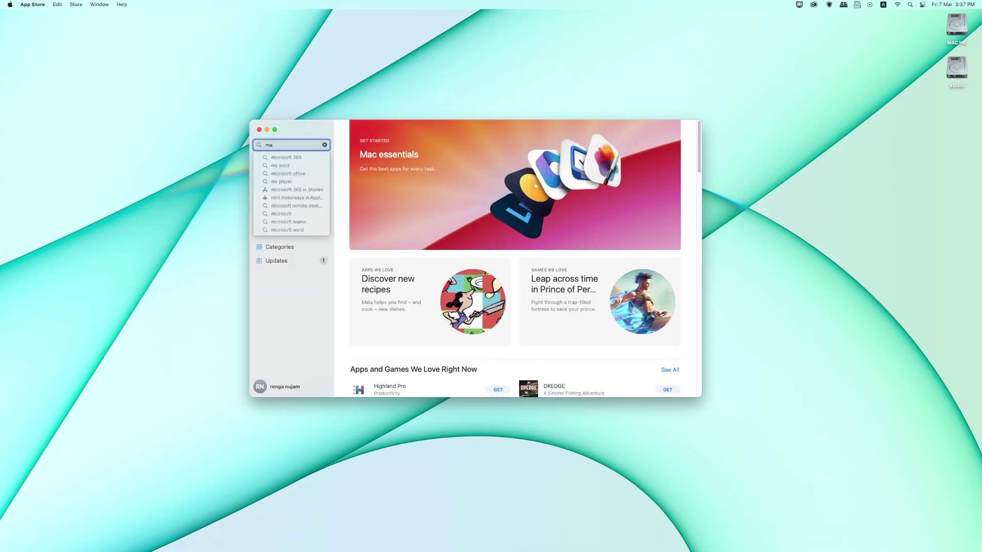
type("c o")
type("s sonoma")
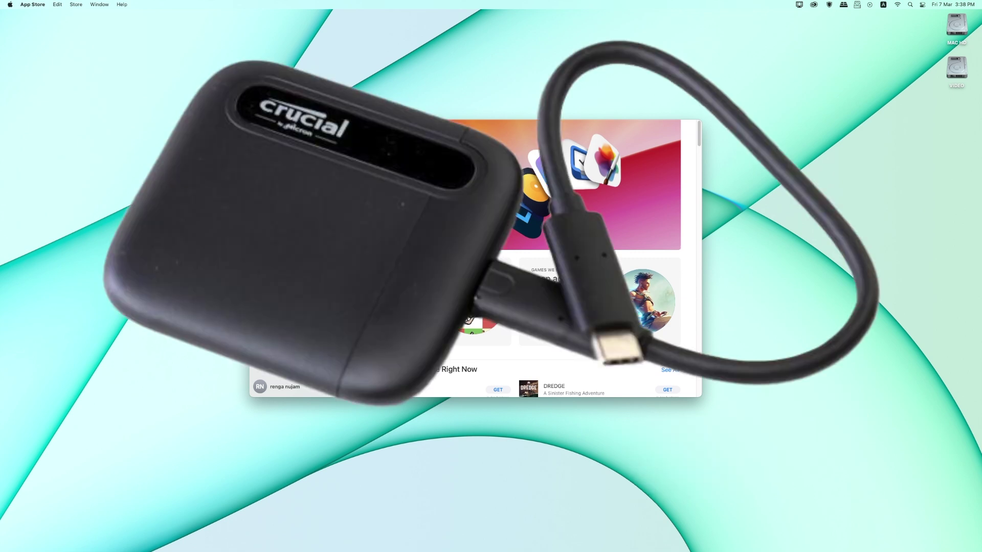
Search the App Store for "mac os sonoma" and open the macOS Sonoma product page.
key("Return")
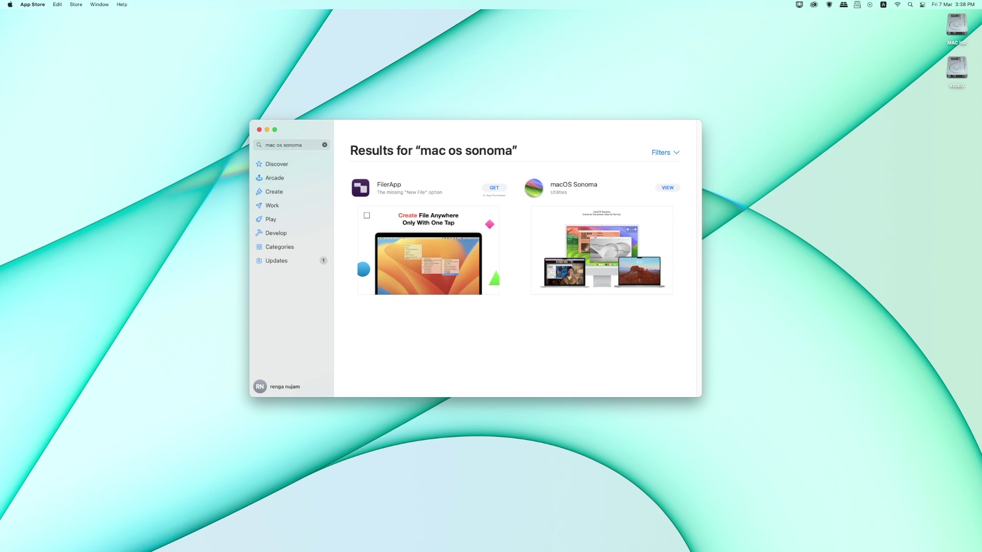
left_click(587, 192)
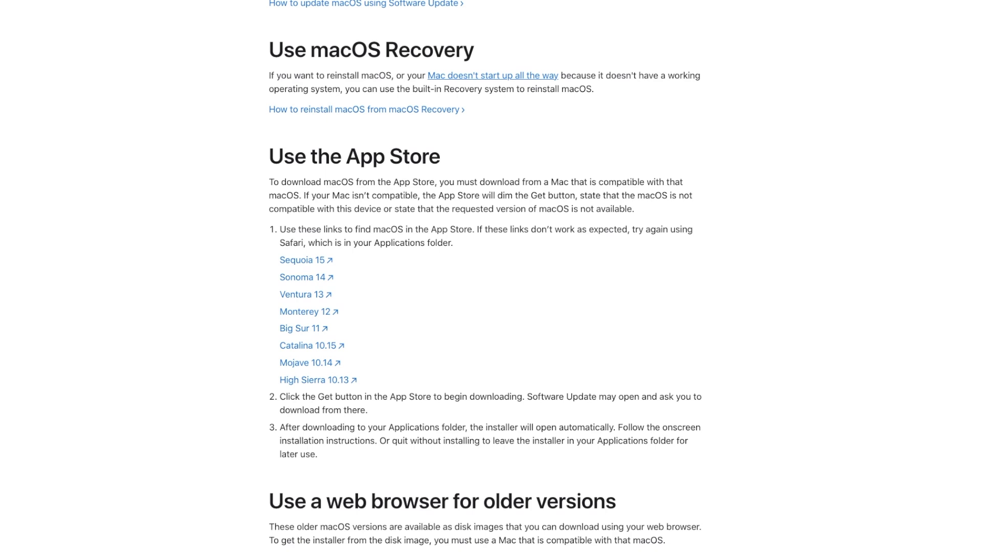
scroll(486, 276, "down", 2)
scroll(486, 276, "down", 2)
scroll(485, 277, "down", 1)
scroll(485, 277, "down", 1)
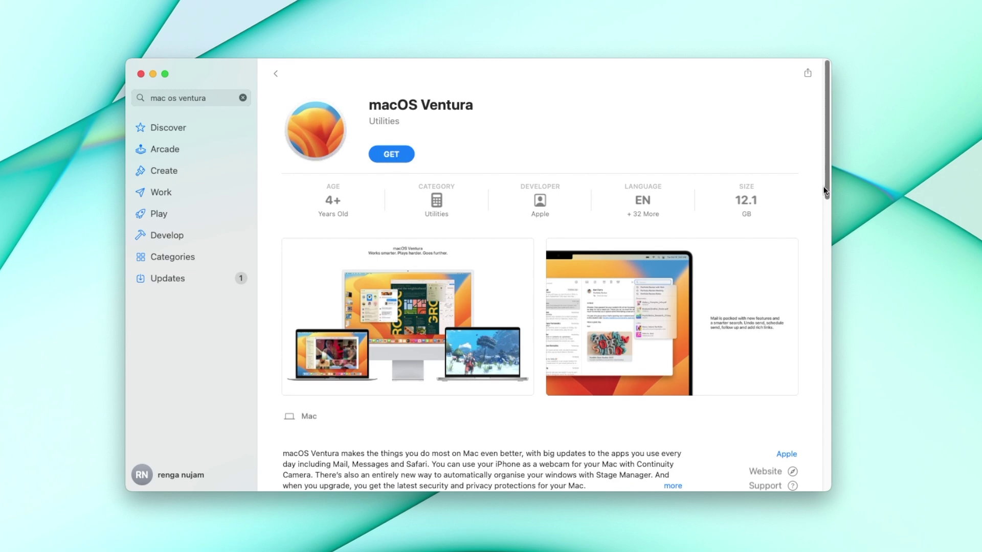
mouse_move(823, 186)
left_mouse_down()
mouse_move(820, 296)
mouse_move(827, 159)
left_mouse_up()
Open Software Update in System Preferences from the macOS product page.
left_click(391, 154)
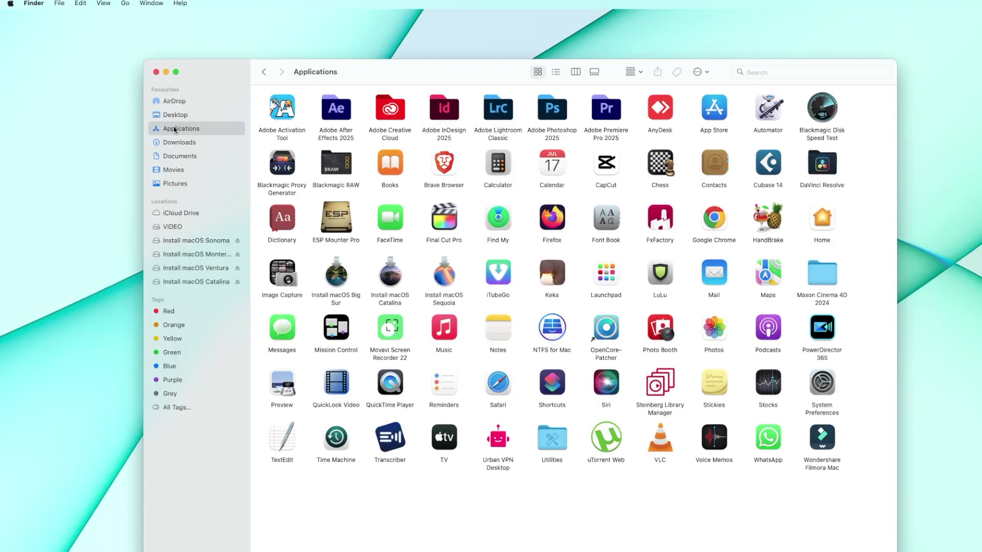